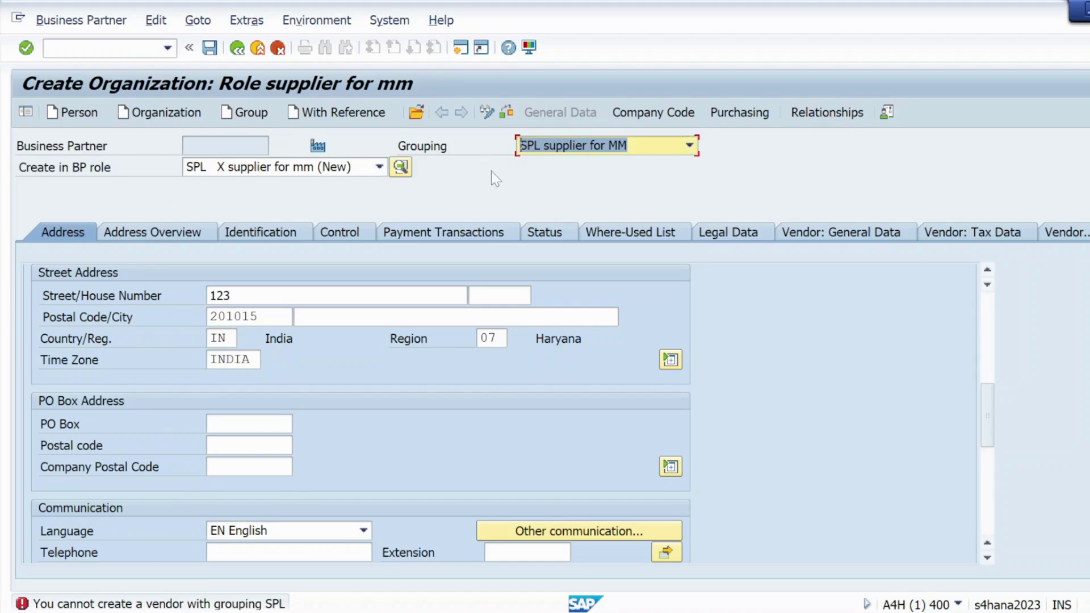
- Check the business partner data and read the long text of the resulting error message
click(502, 116)
click(174, 607)
double_click(173, 605)
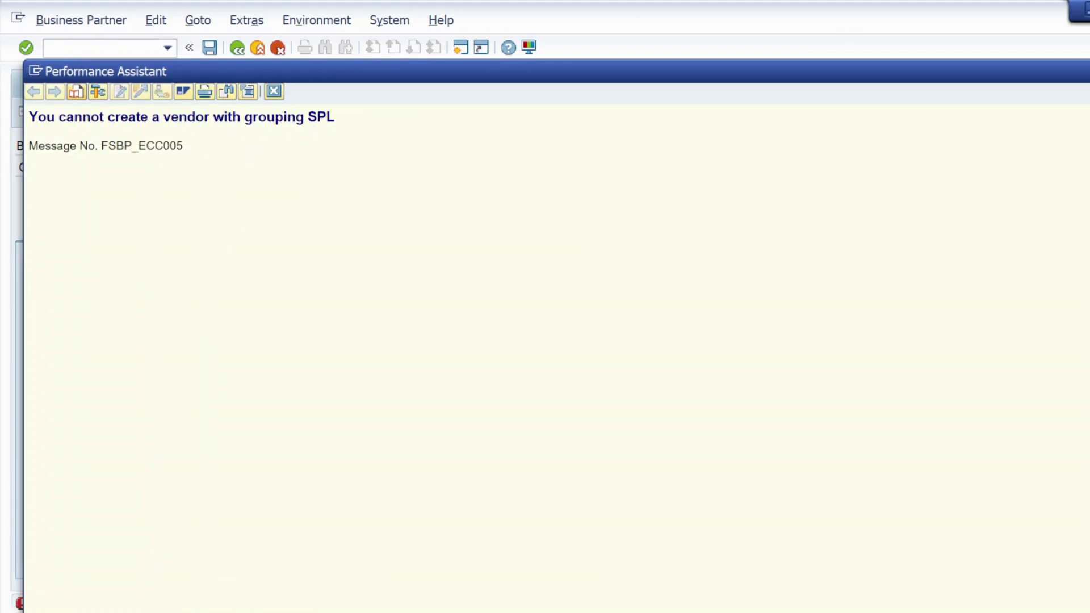
drag(337, 118, 46, 130)
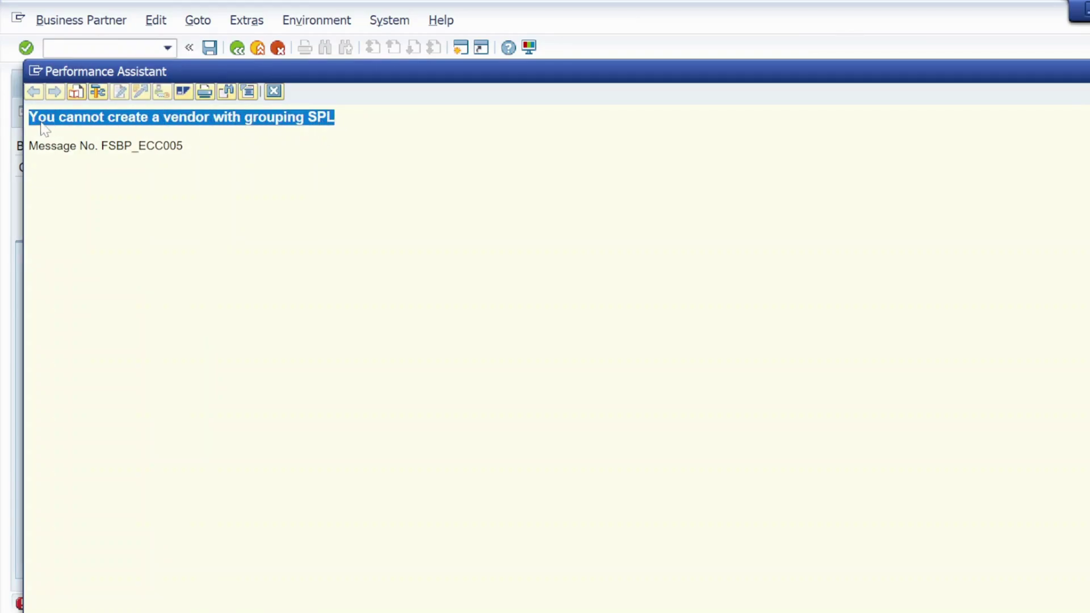
click(275, 92)
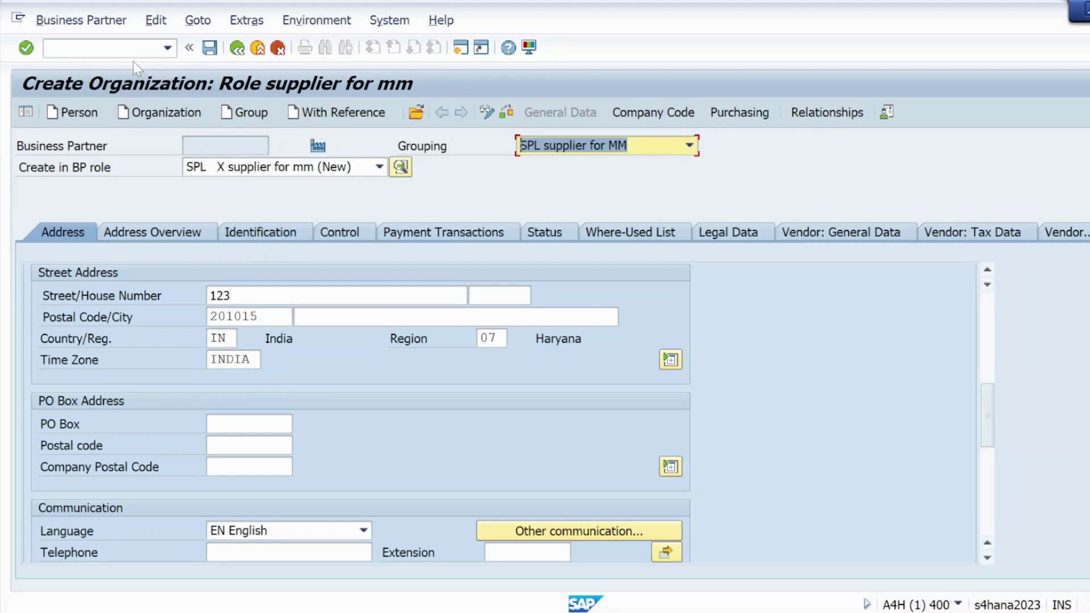
- Open transaction SPRO in a new session with /ospro and display the SAP Reference IMG
click(114, 49)
text(/ospr)
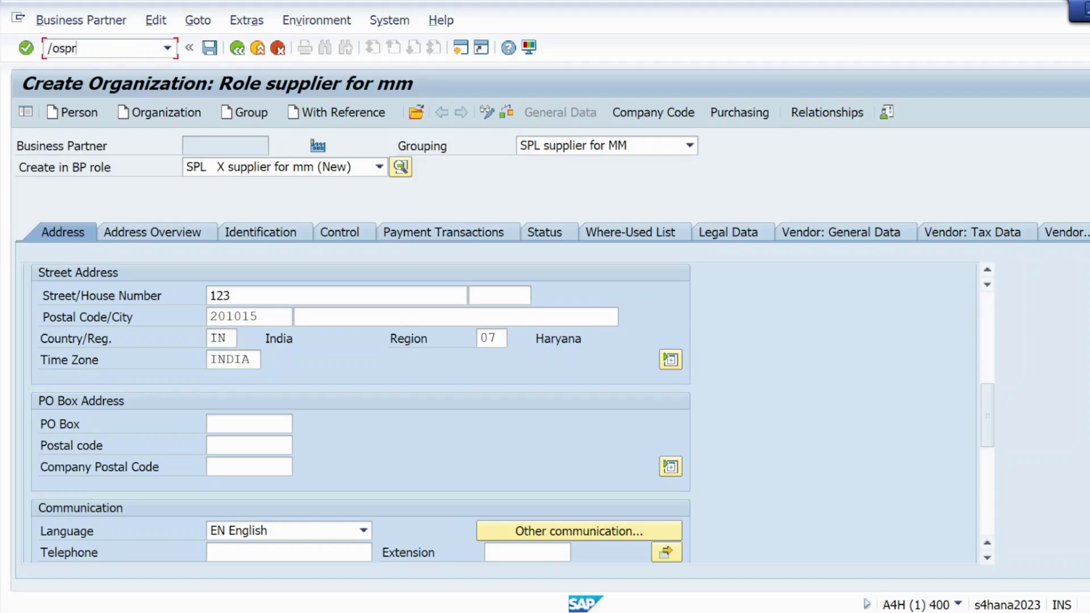
text(o)
key(Return)
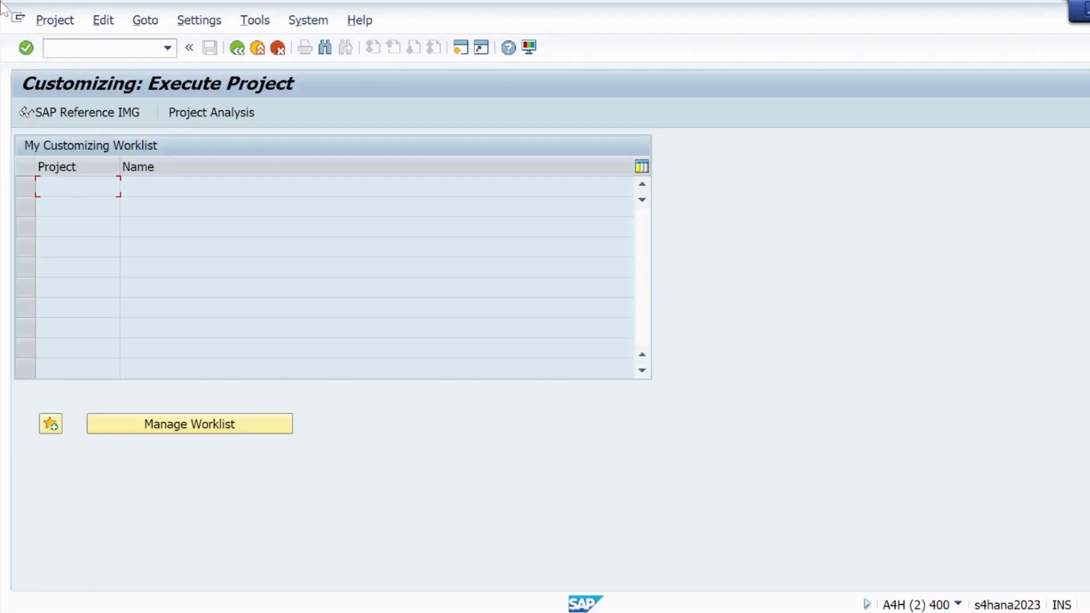
click(74, 112)
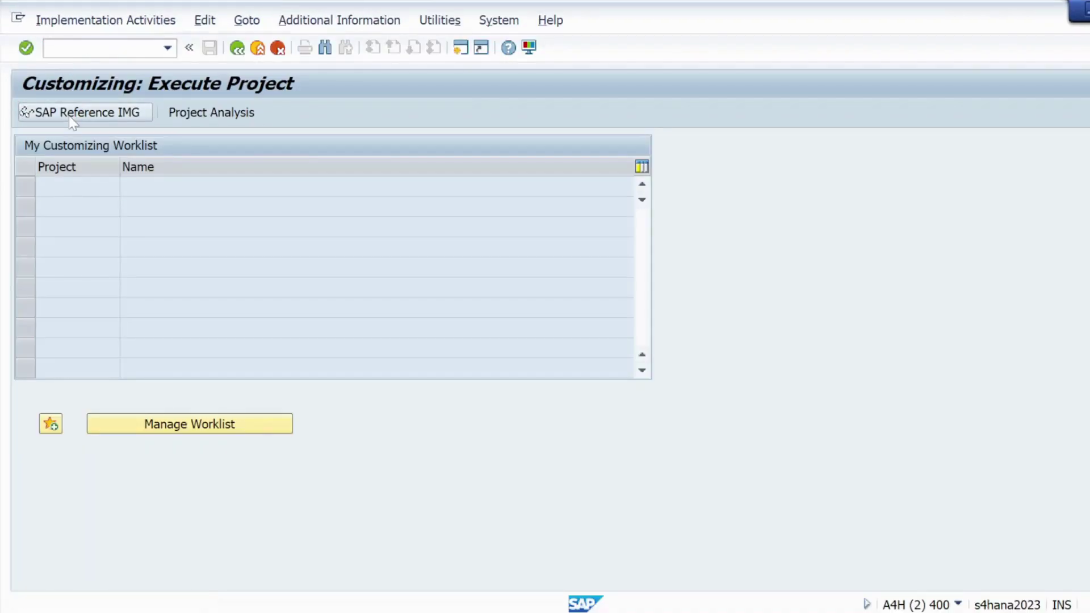
- Expand Cross-Application Components, Master Data Synchronization and Customer/Vendor Integration in the IMG structure
scroll(82, 318, down, 2)
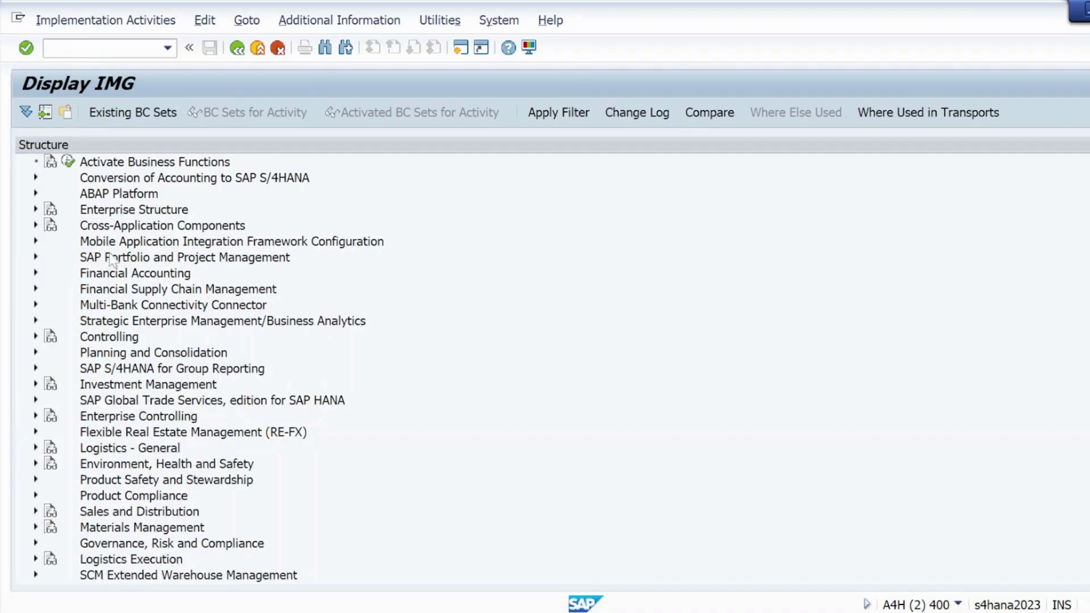
click(35, 226)
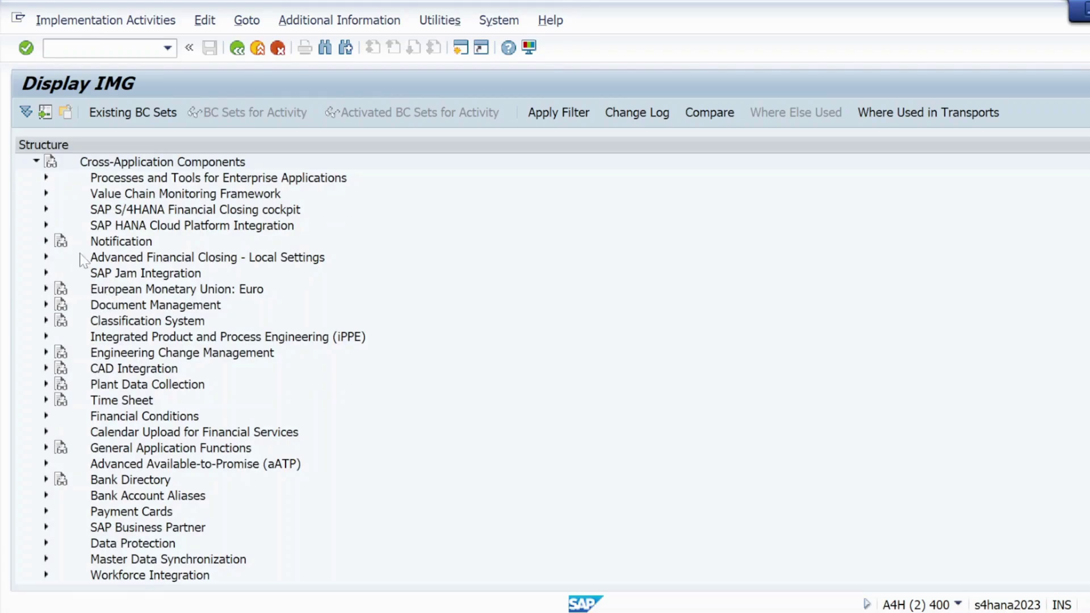
scroll(100, 454, down, 4)
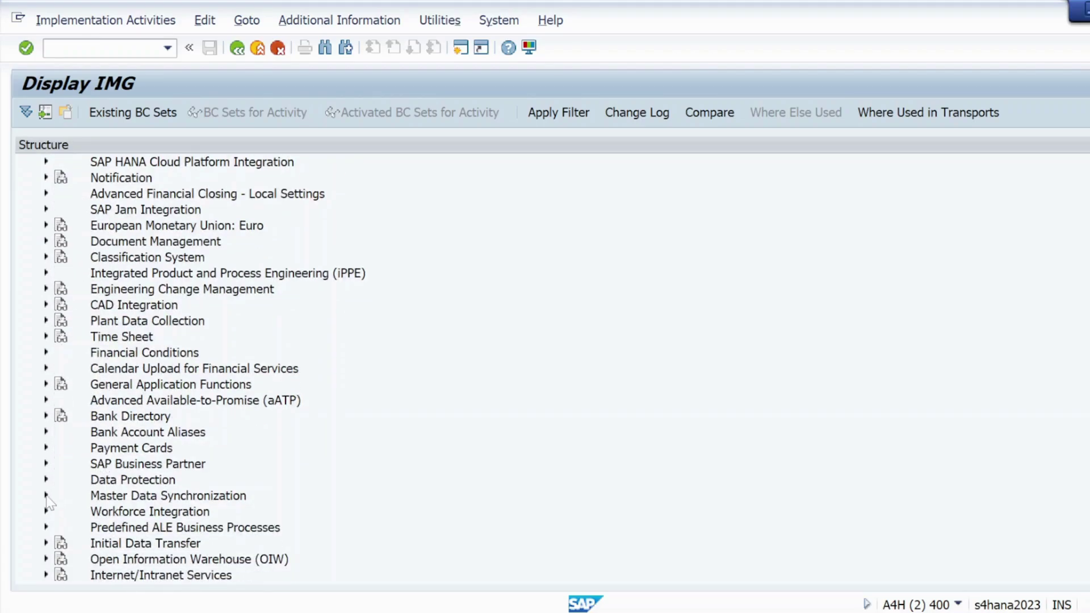
click(46, 495)
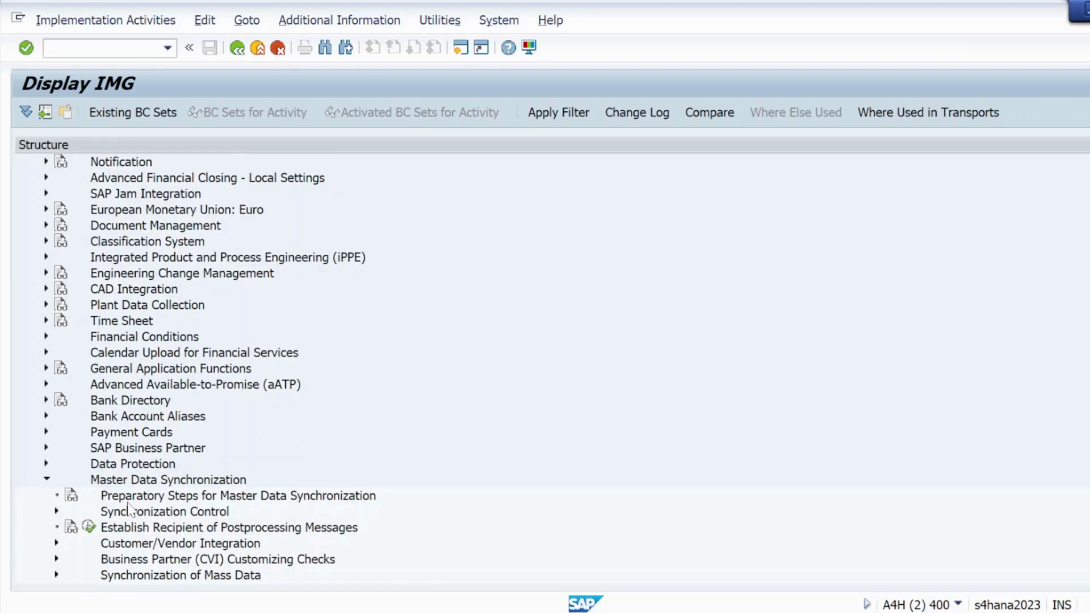
scroll(129, 509, down, 2)
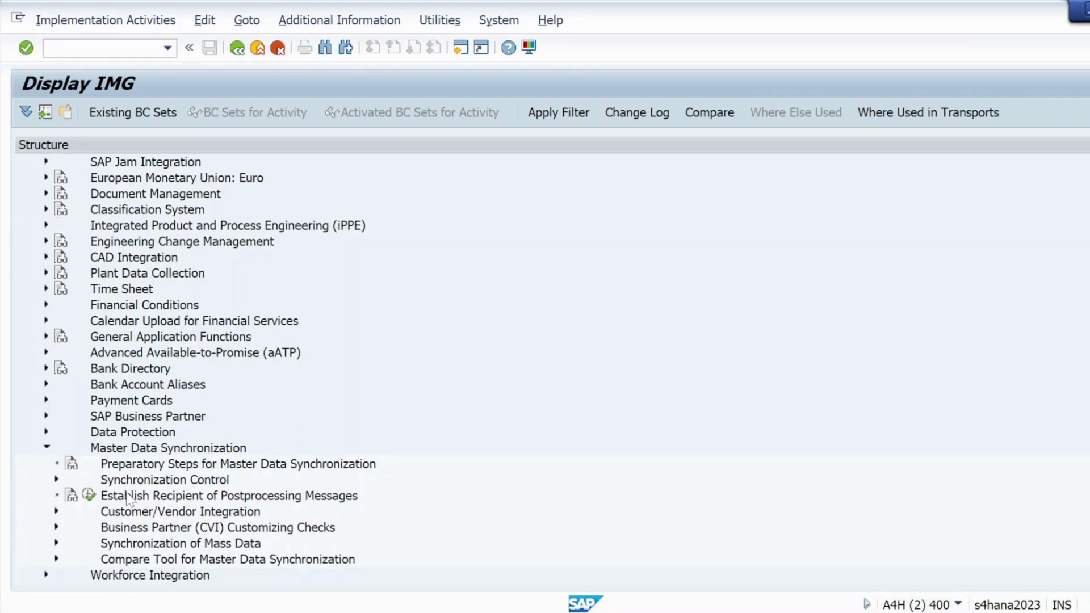
scroll(128, 498, down, 2)
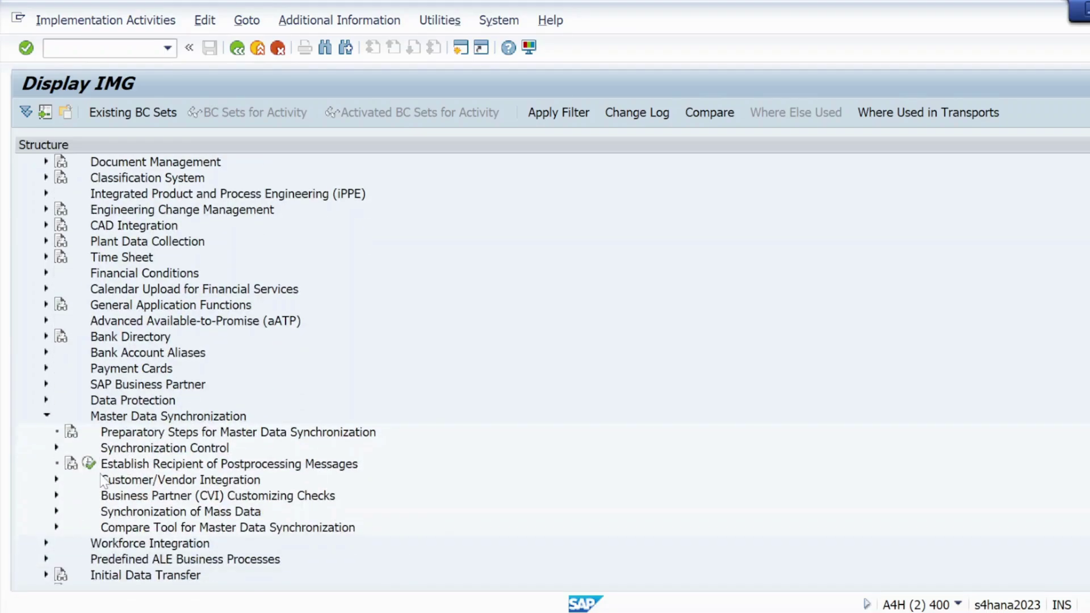
click(56, 480)
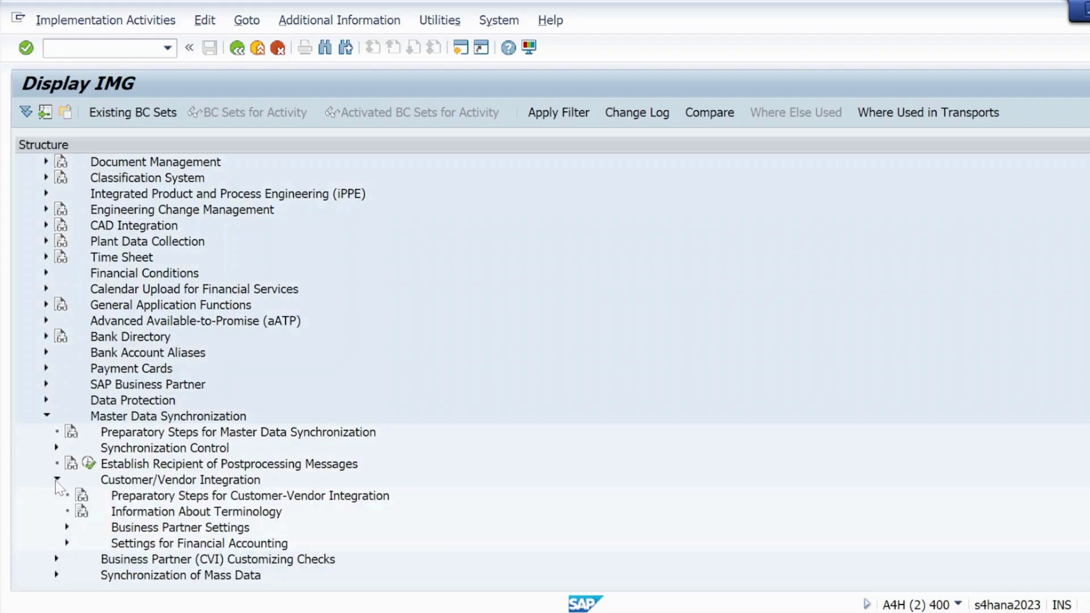
- Under Customer/Vendor Integration, expand Business Partner Settings down to Settings for Vendor Integration
scroll(136, 505, down, 1)
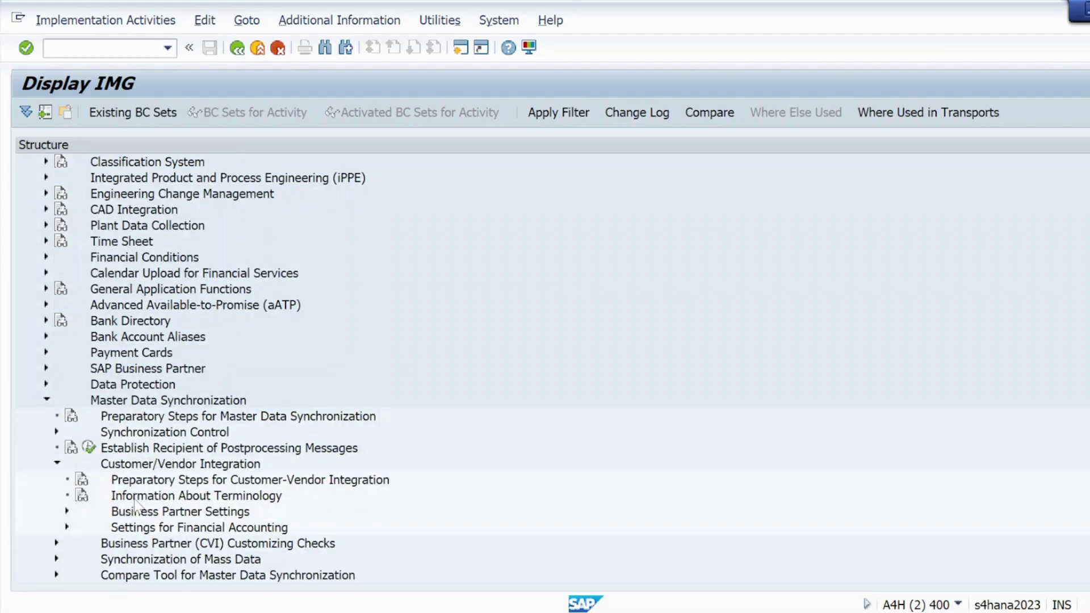
scroll(137, 507, down, 1)
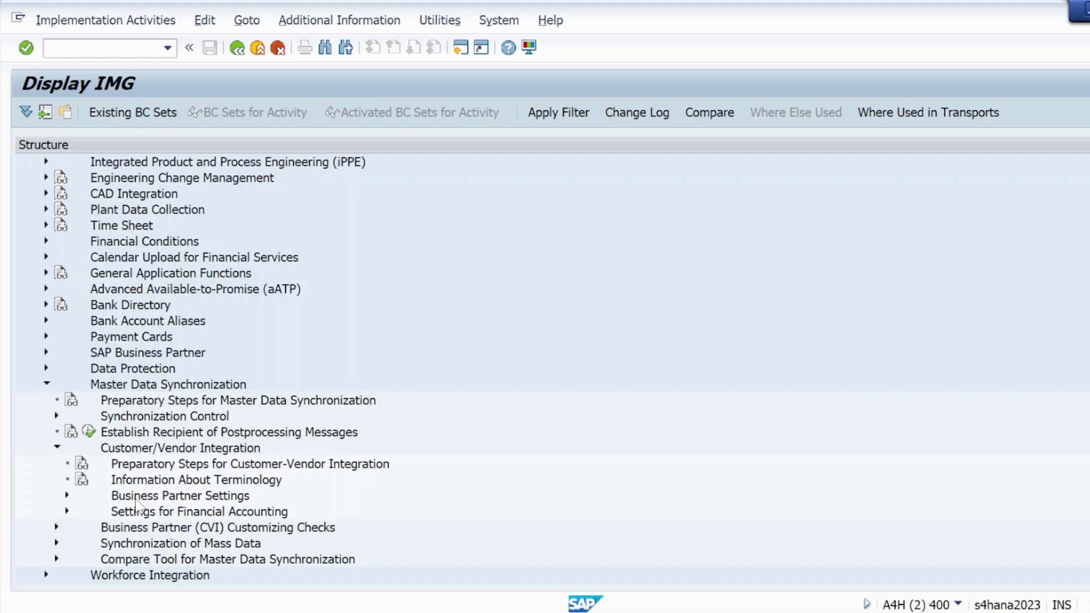
scroll(94, 474, down, 1)
scroll(152, 452, down, 2)
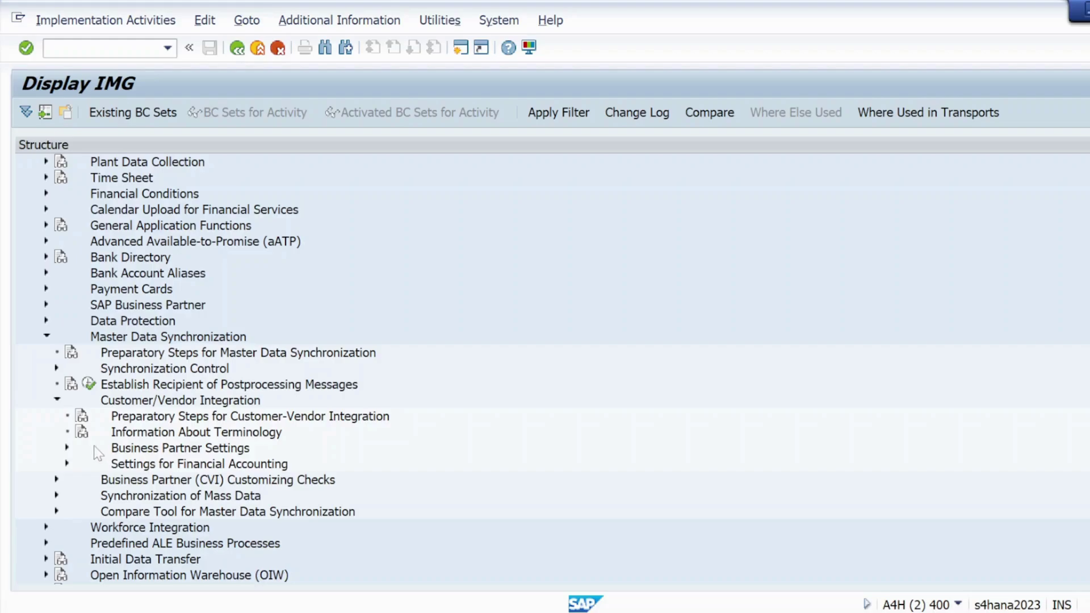
click(66, 449)
scroll(134, 474, down, 2)
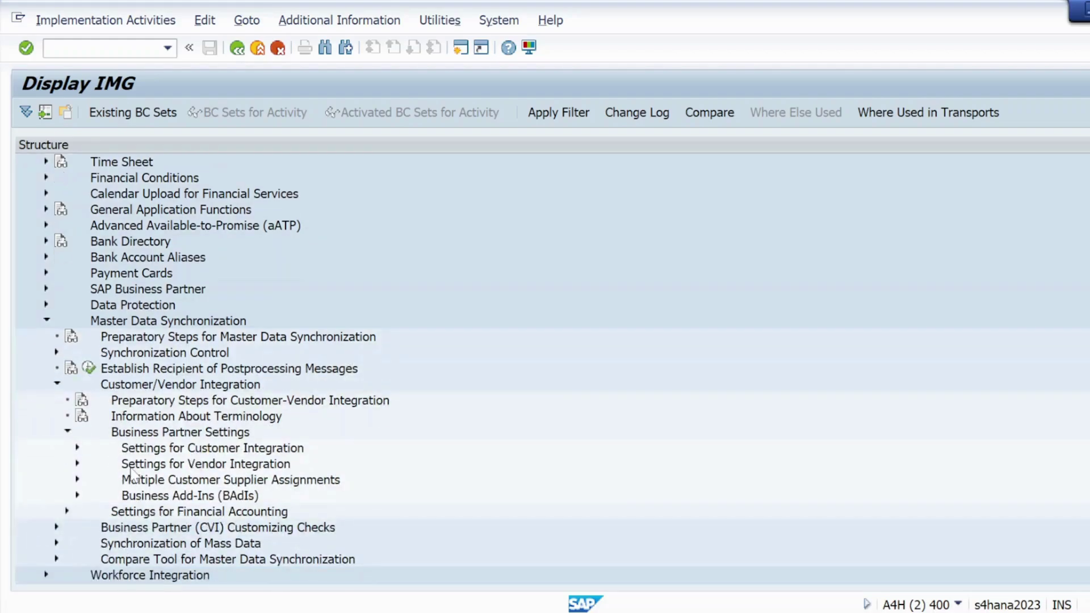
scroll(131, 473, down, 1)
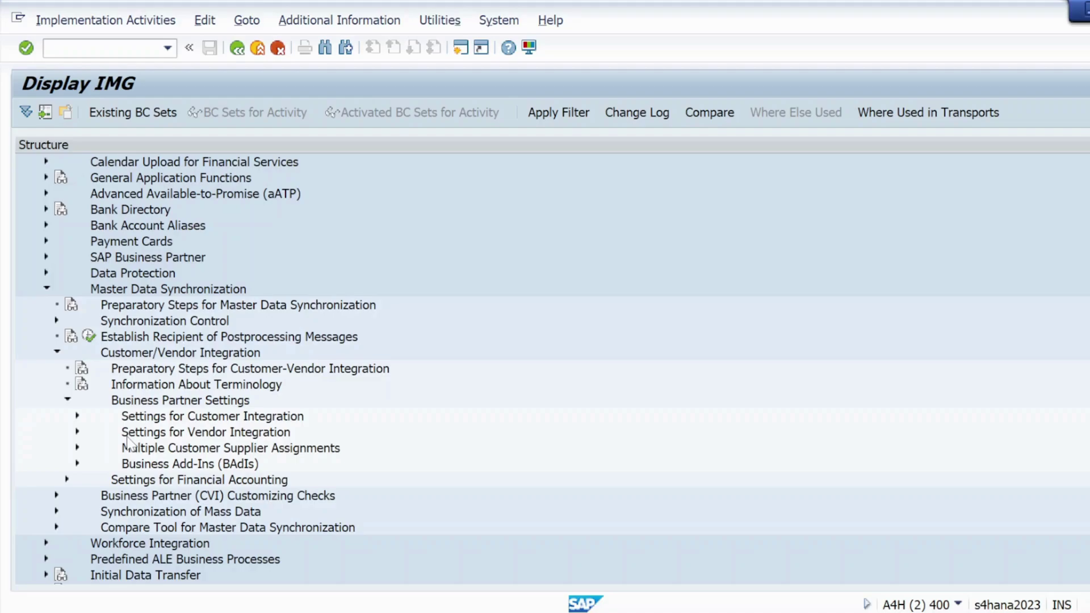
click(77, 432)
- Under Field Assignment for Vendor Integration, expand Assign Keys and open Define Number Assignment for Direction BP to Vendor
scroll(141, 477, down, 1)
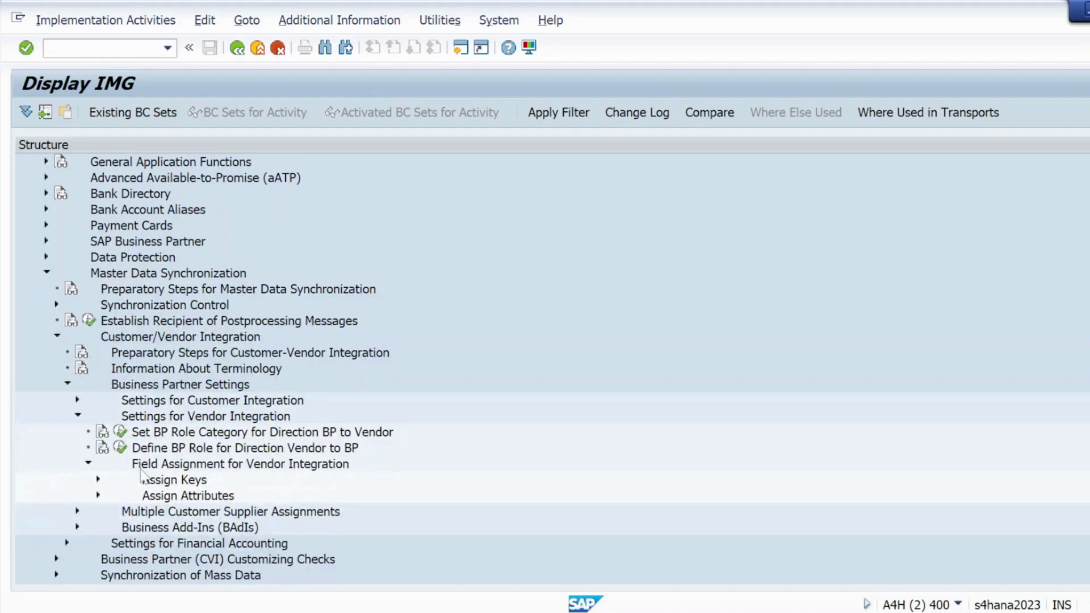
click(97, 480)
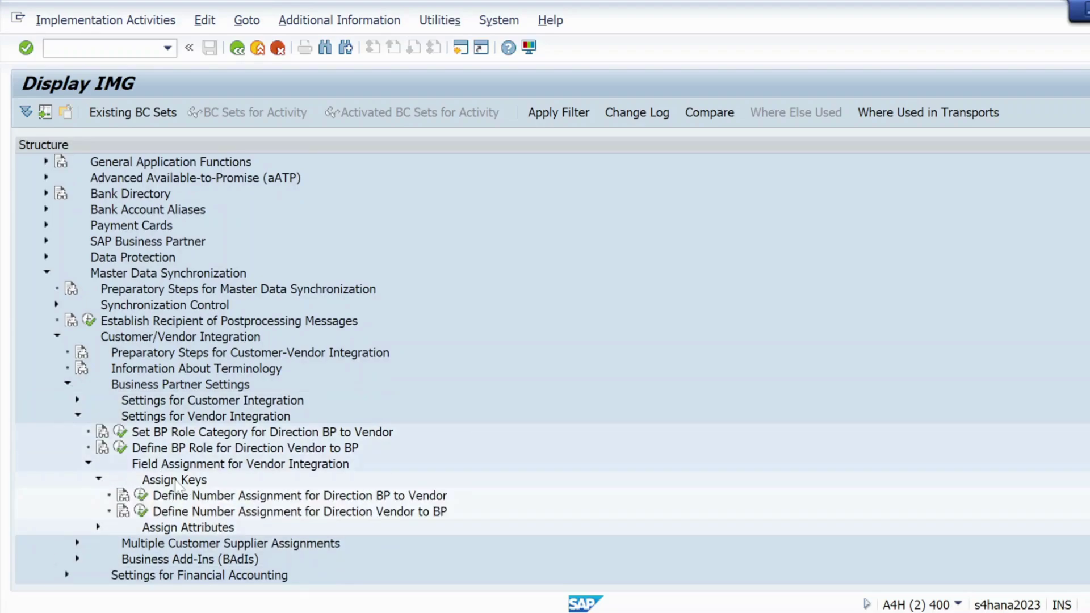
scroll(180, 486, down, 1)
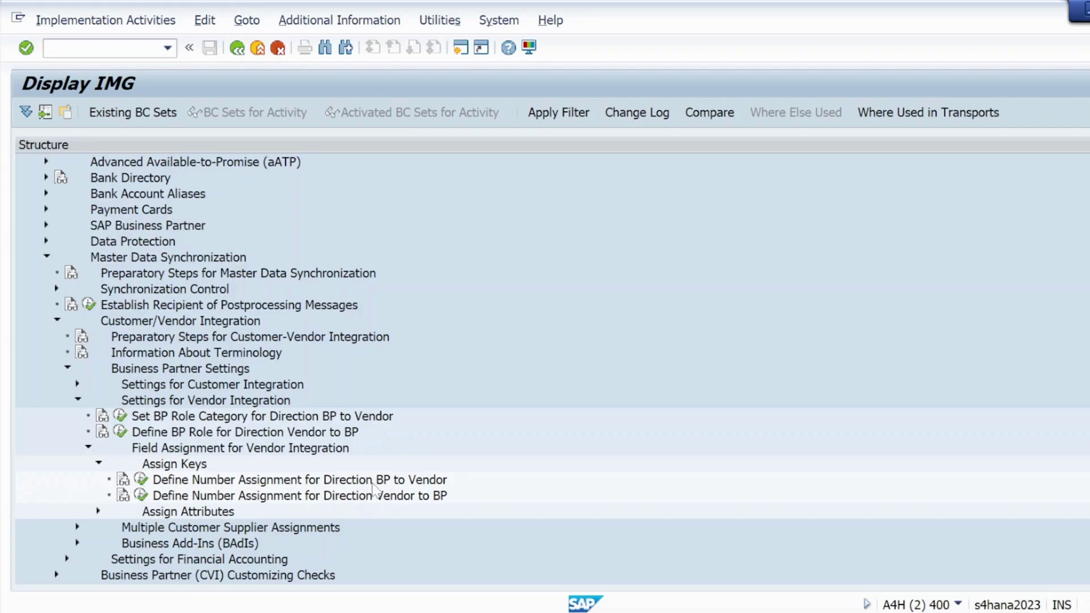
click(142, 481)
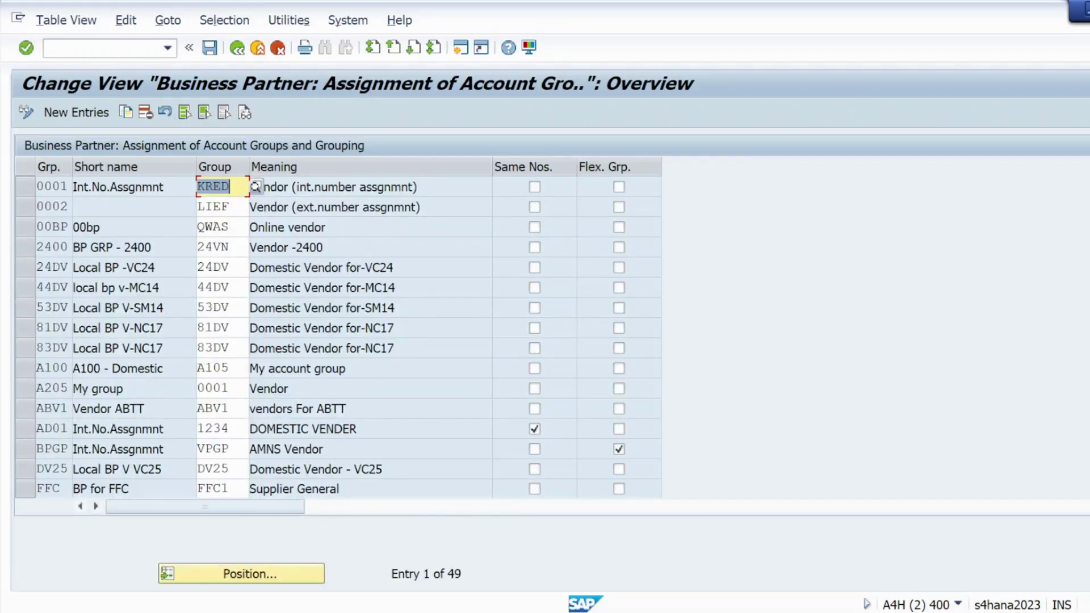
- Go to grouping SPL in the assignment table and assign the vendor account group SPL to it
click(238, 575)
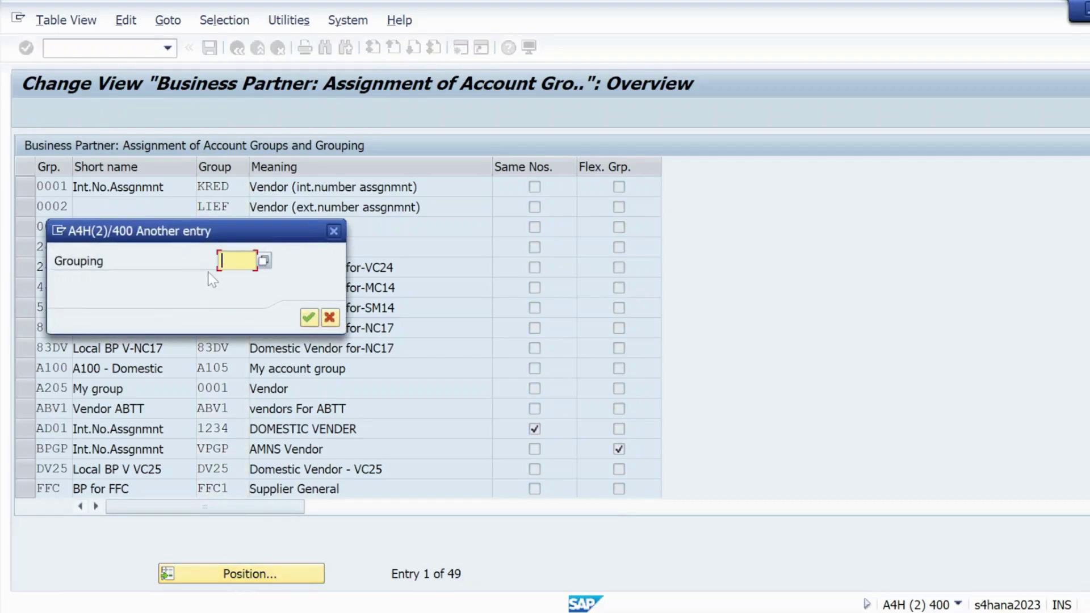
text(S)
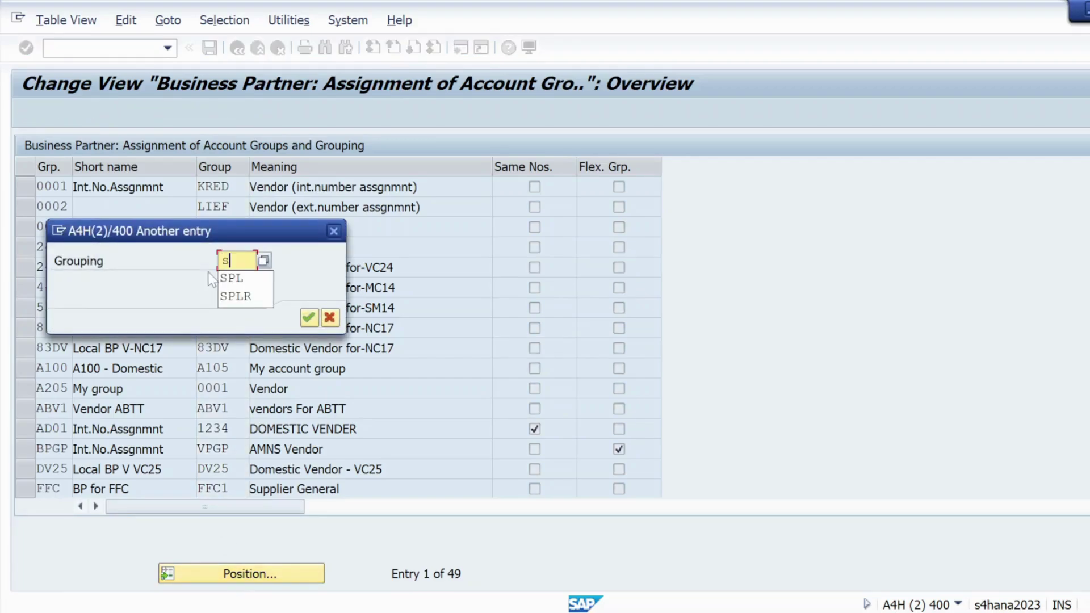
text(pl)
key(Return)
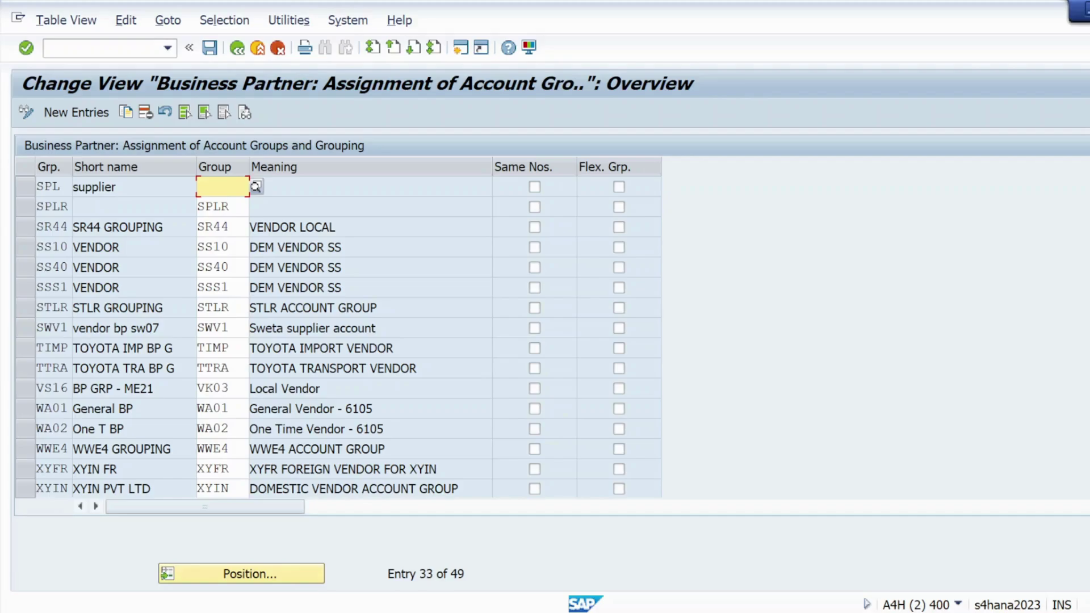
text(s)
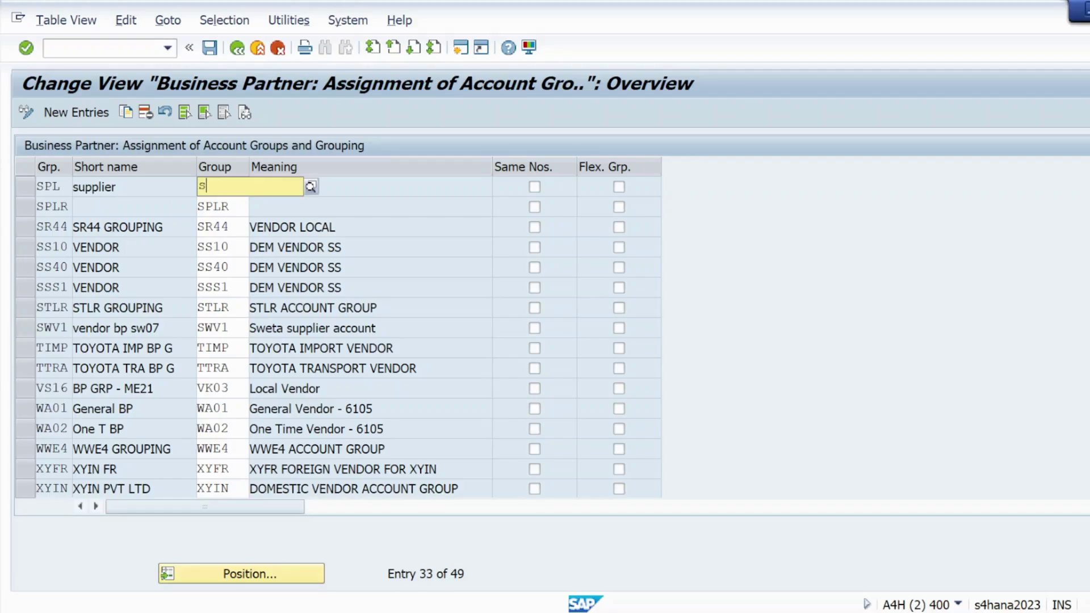
text(pl)
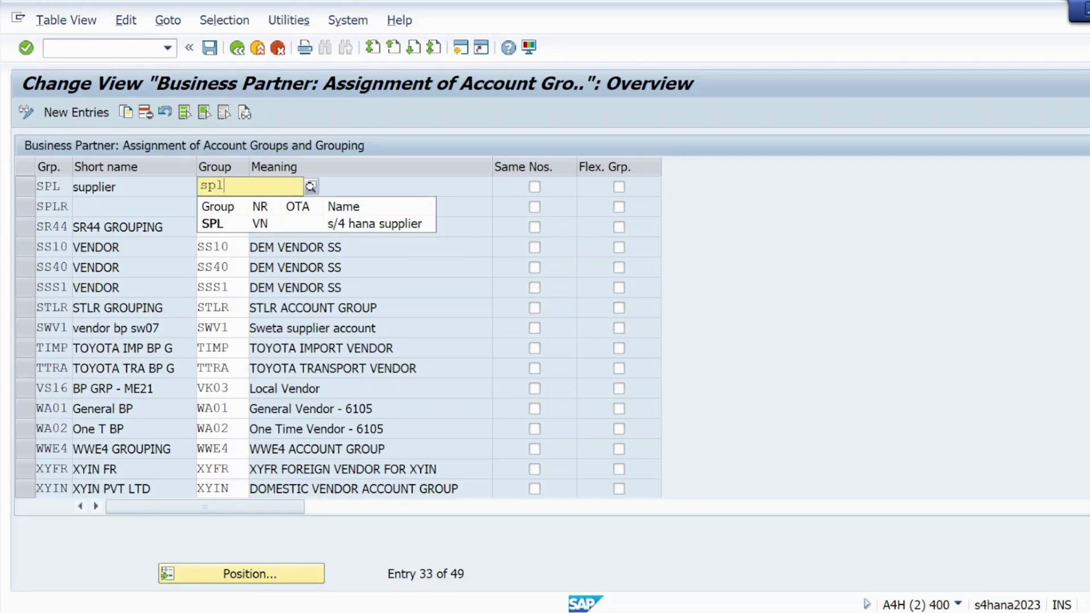
click(221, 226)
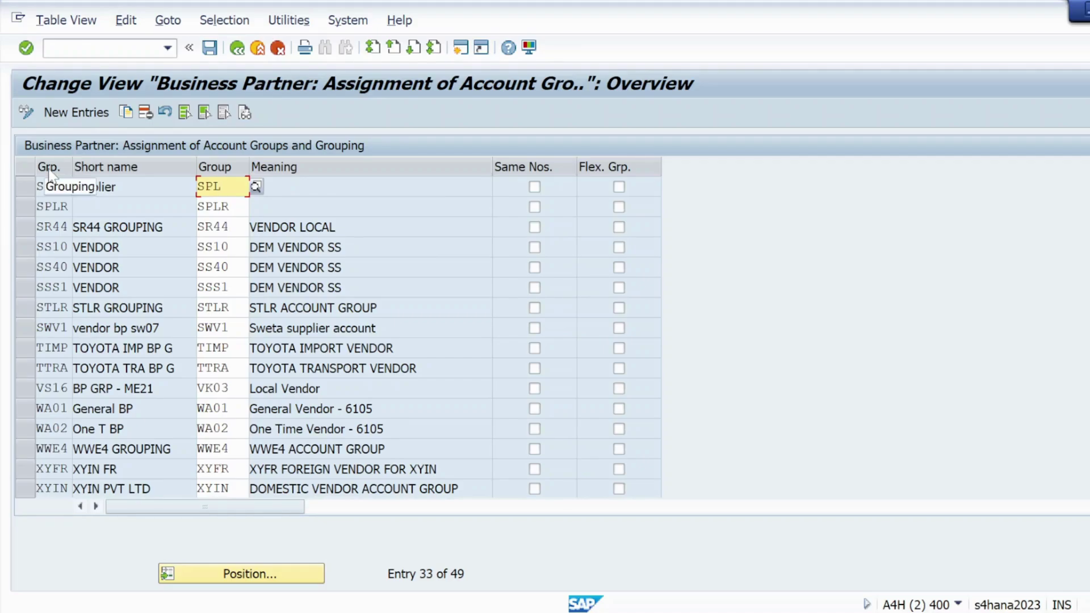
click(26, 47)
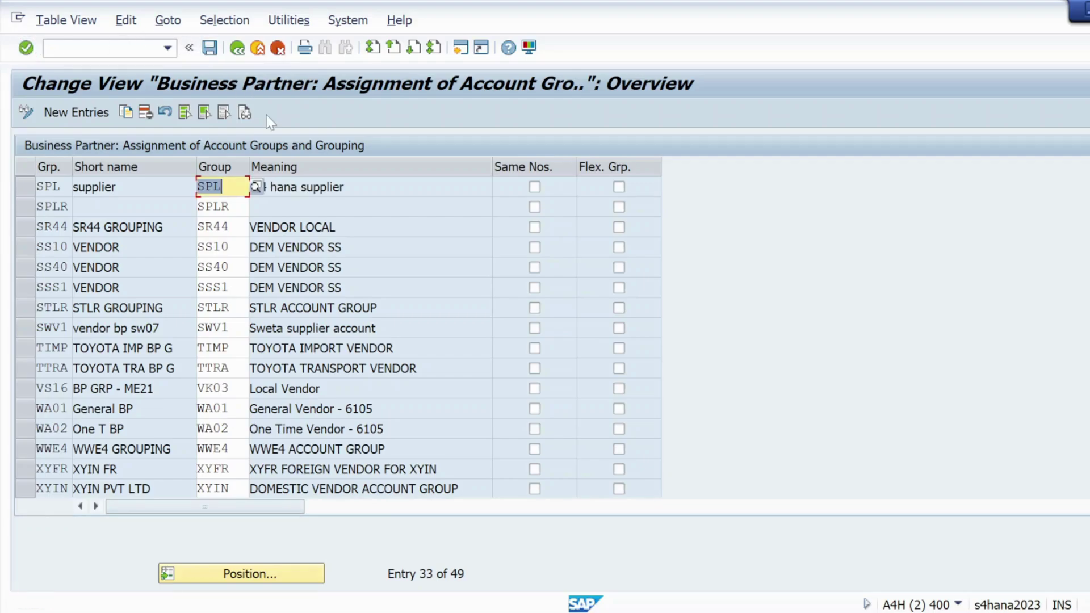
- Try the Same Nos. option for grouping SPL, clear it again and save the account group assignment
click(535, 187)
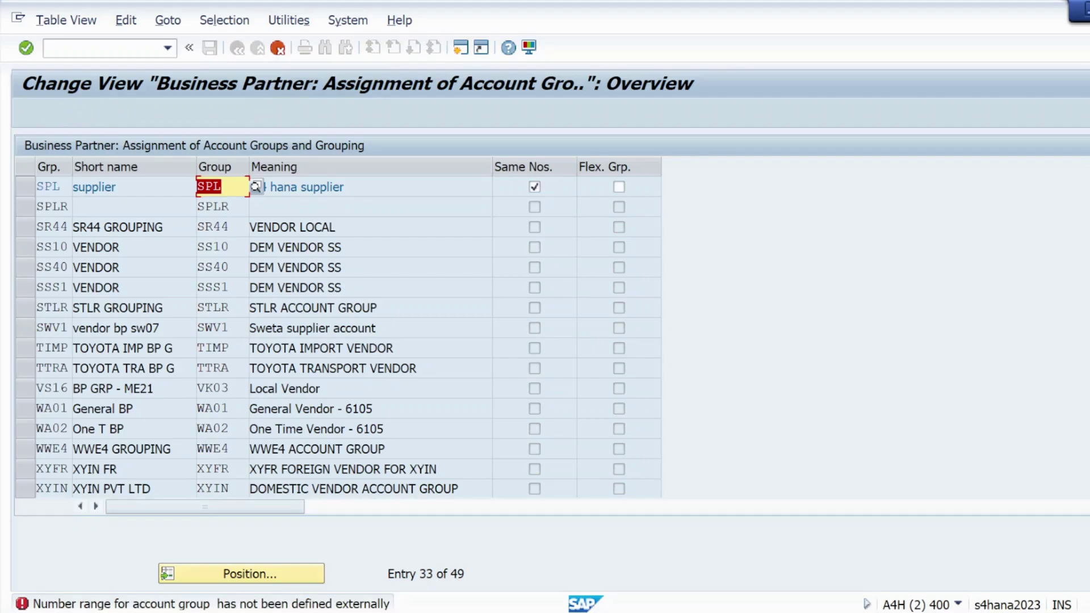
click(25, 48)
click(534, 189)
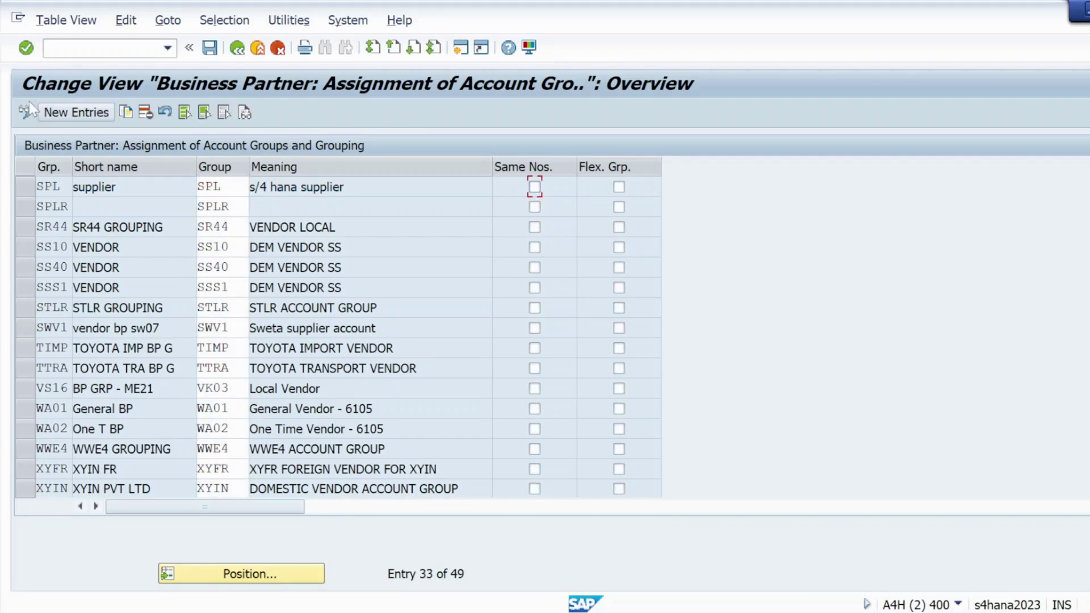
click(30, 50)
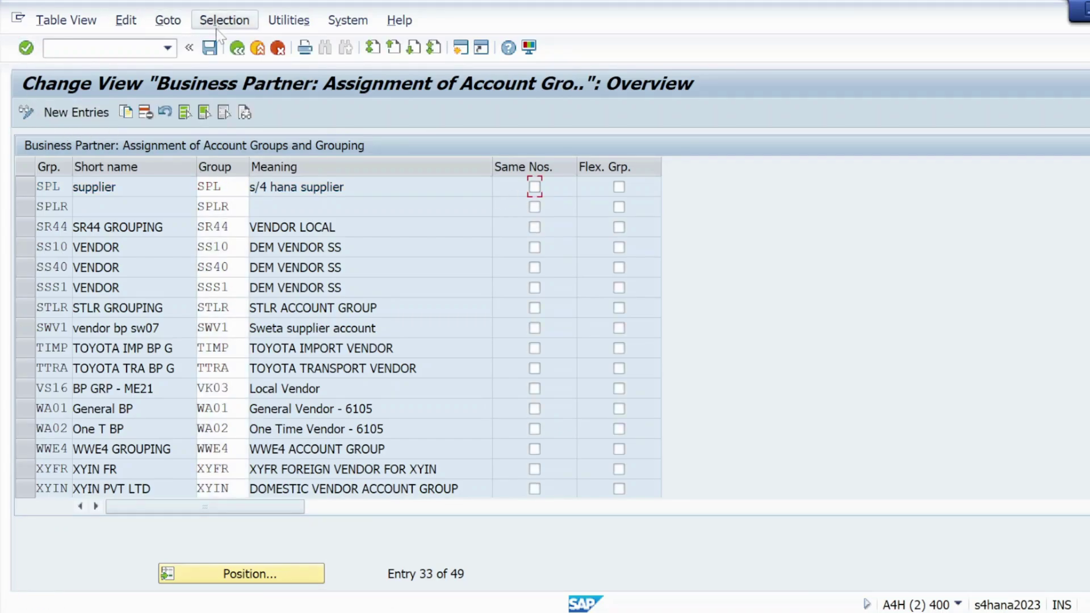
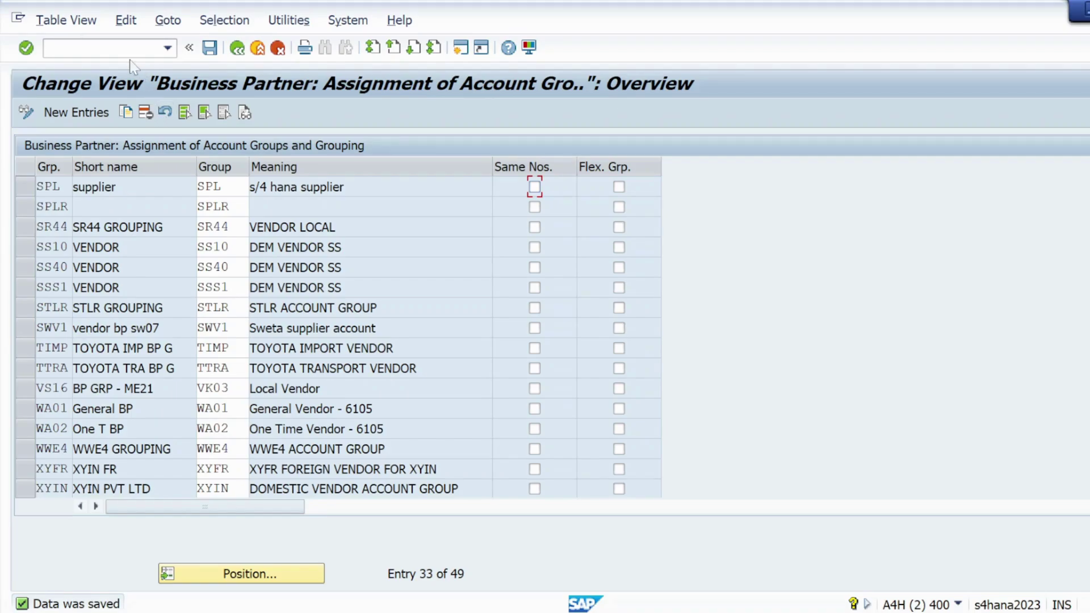
- Switch back to the Create Organization session, check the supplier data again and save the business partner
key(alt+Tab)
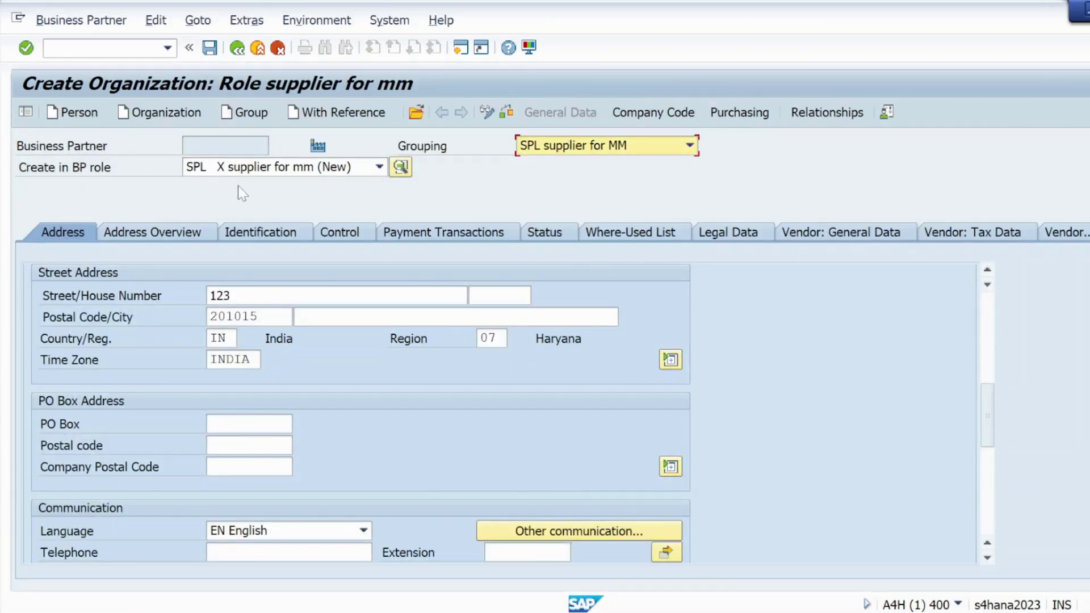
click(507, 113)
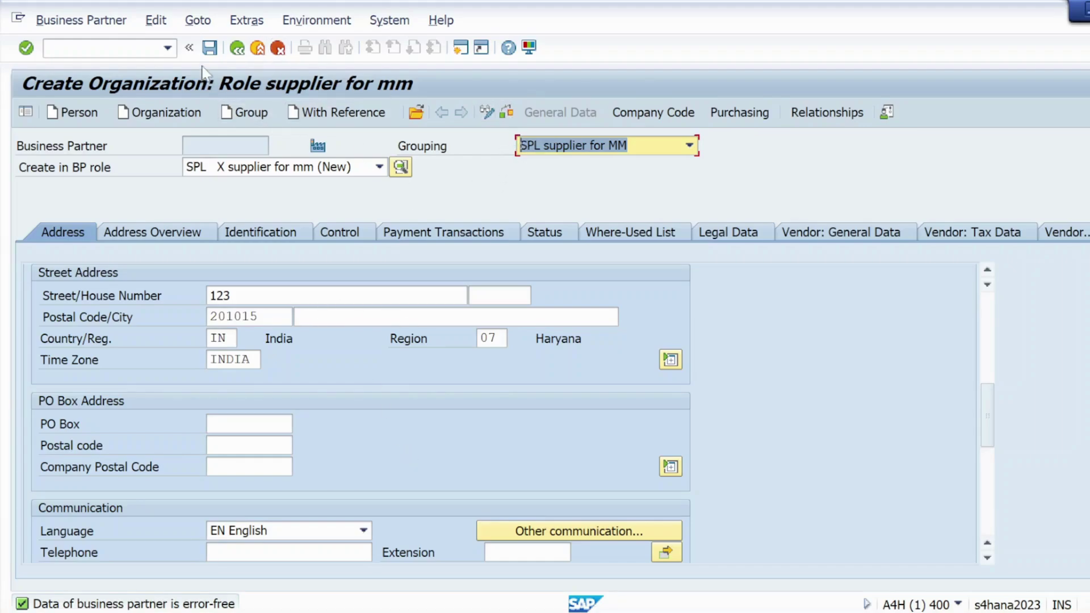
click(209, 48)
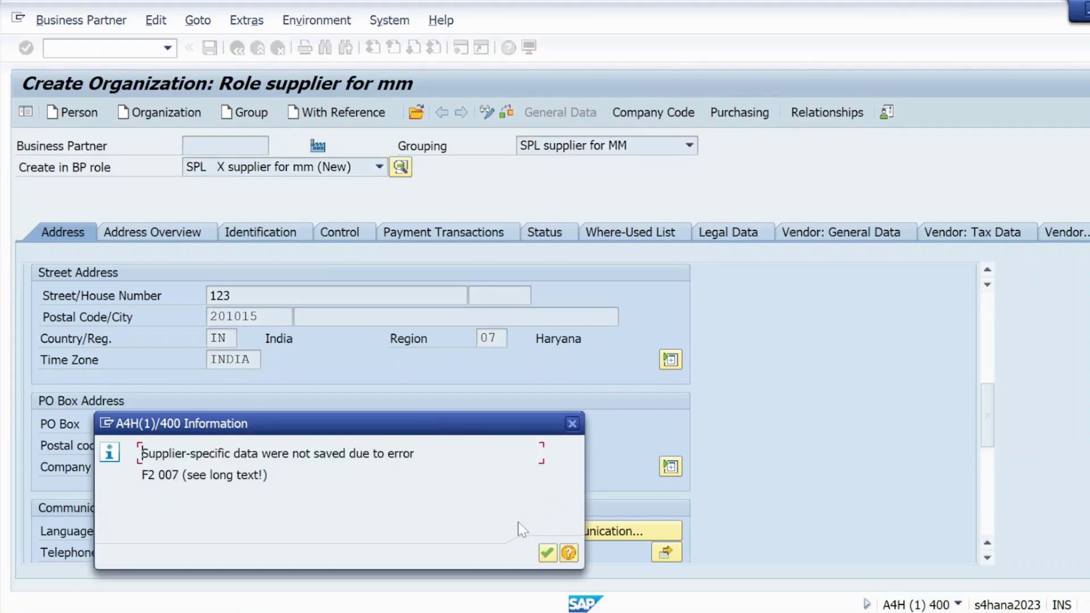
click(548, 555)
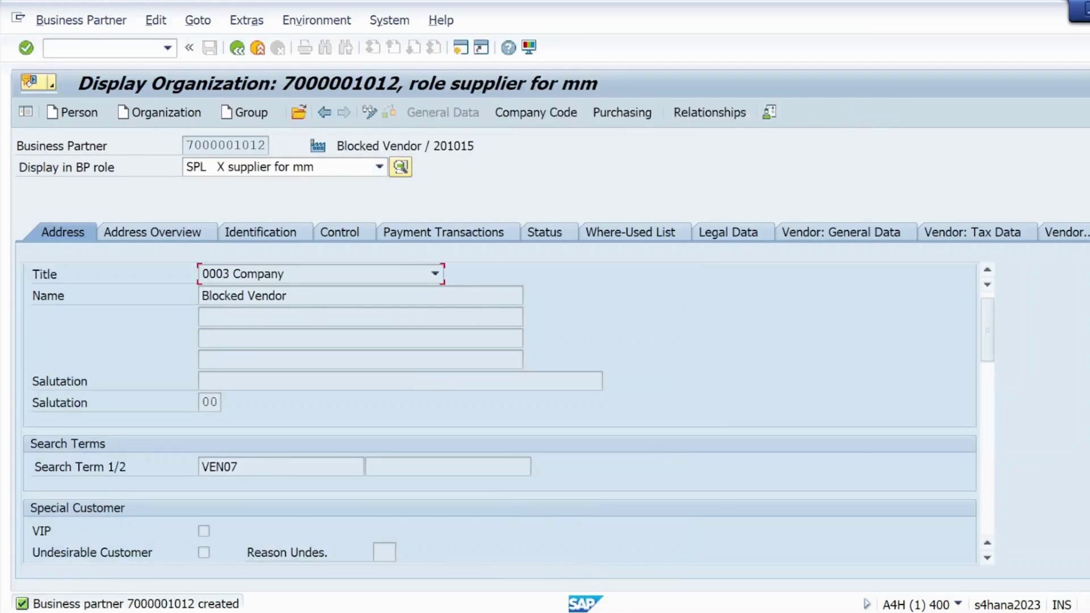